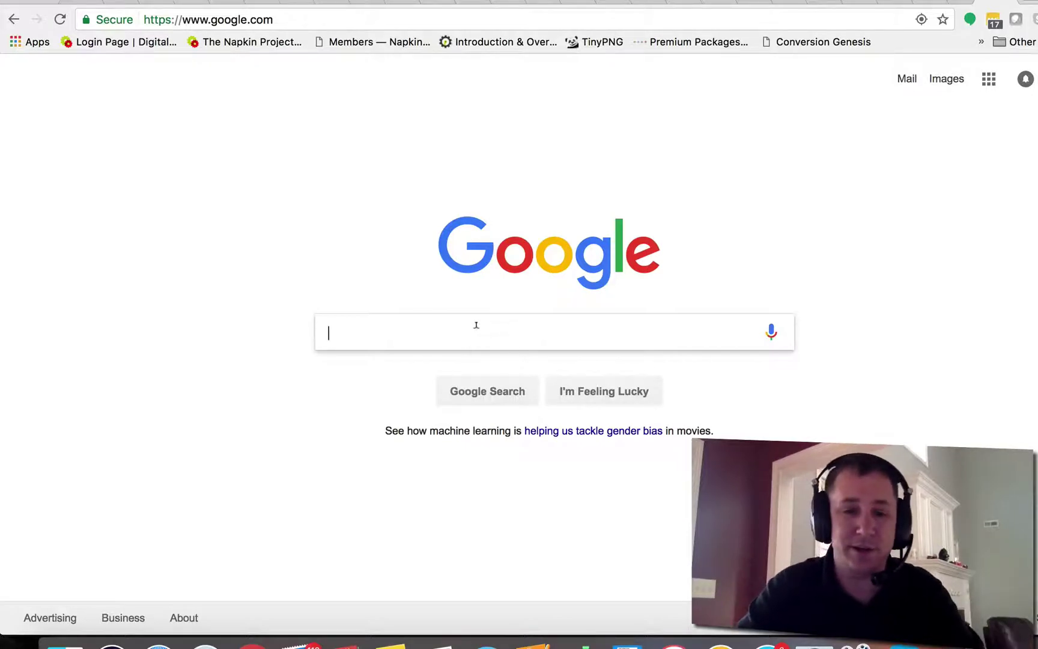
# Step: Search Google for 'analytics', open the Google Analytics Solutions site, and expand its menu
pyautogui.write('anal')
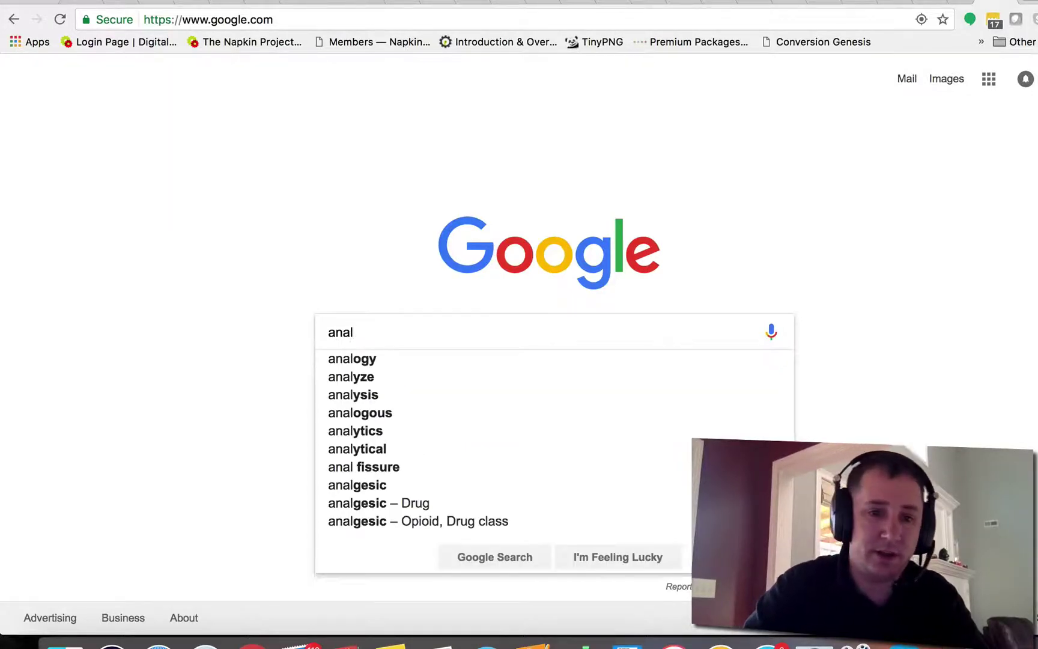
pyautogui.write('ytics')
pyautogui.press('Return')
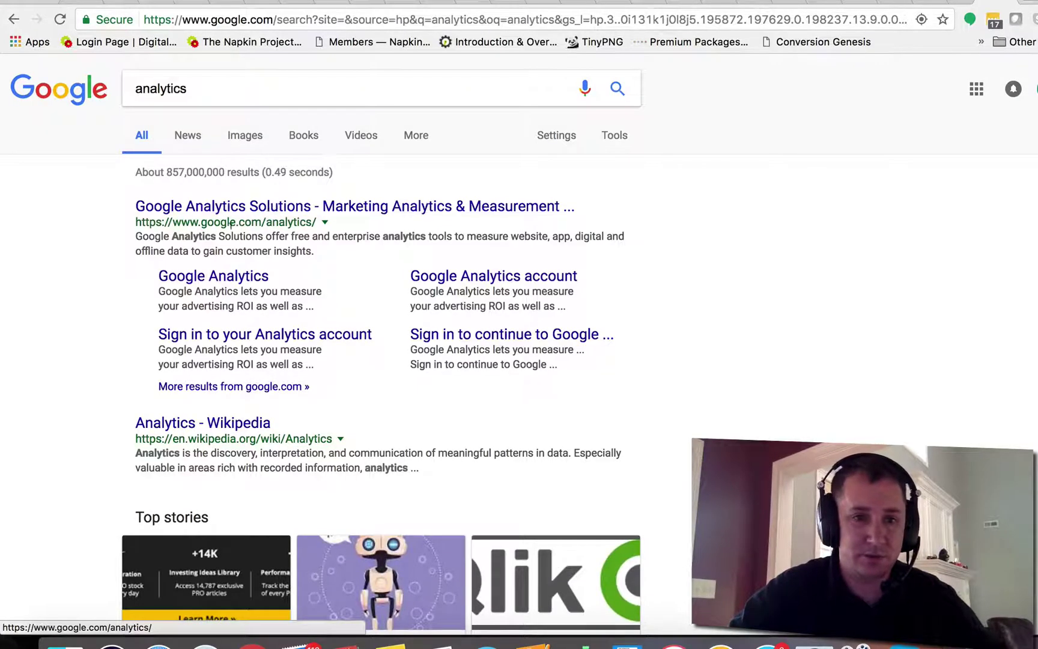
pyautogui.click(334, 204)
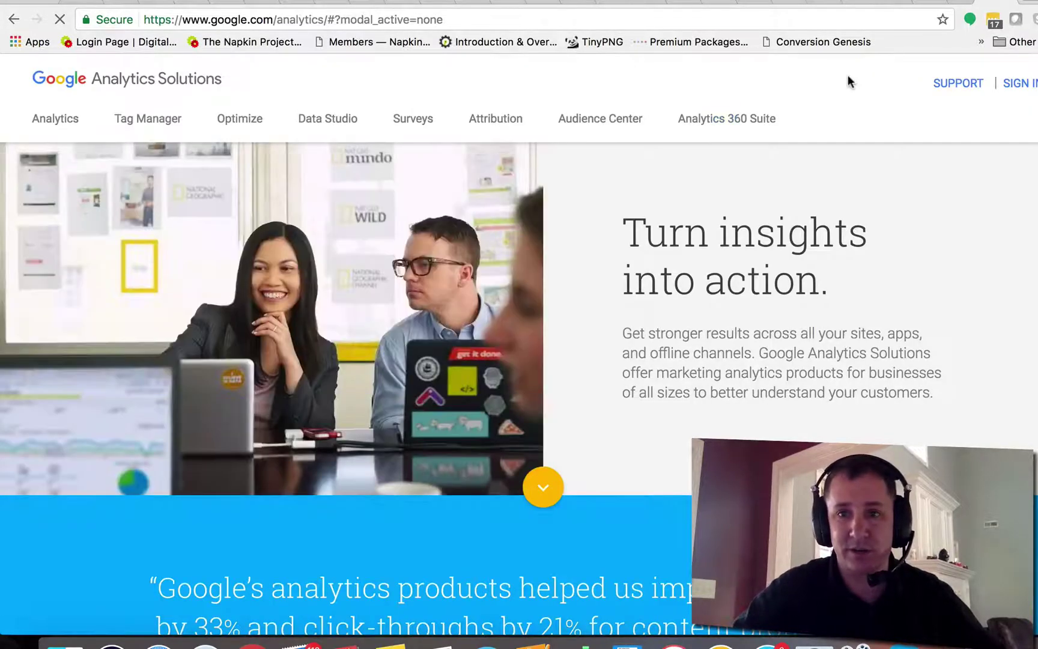
pyautogui.click(1021, 86)
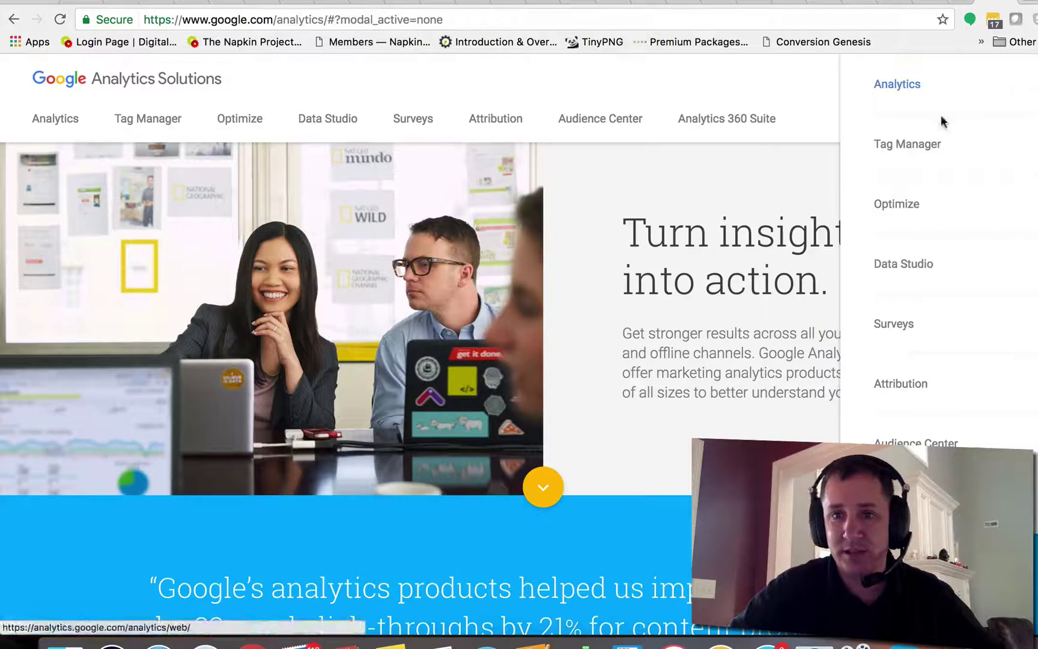
# Step: Enter the Google Analytics app and switch to the third Google account
pyautogui.click(898, 85)
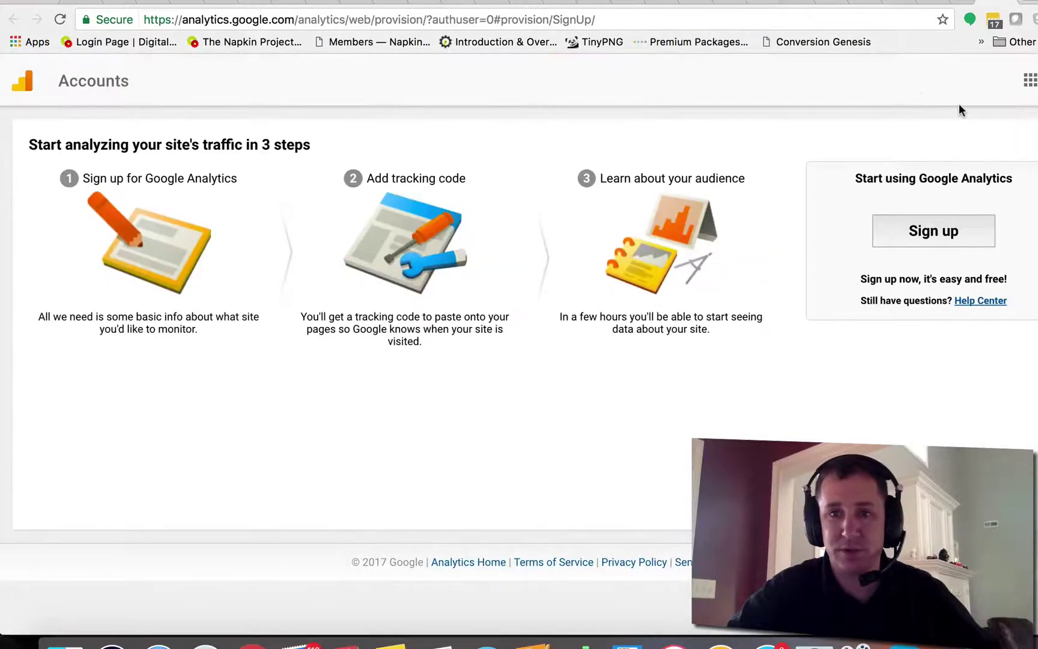
pyautogui.click(1034, 81)
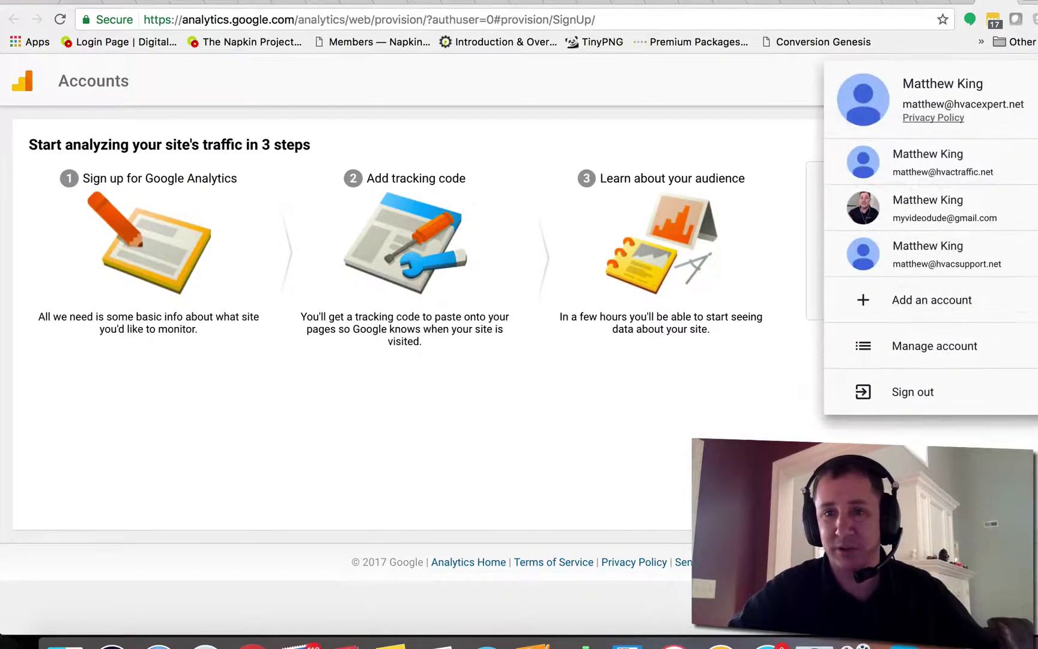
pyautogui.click(970, 205)
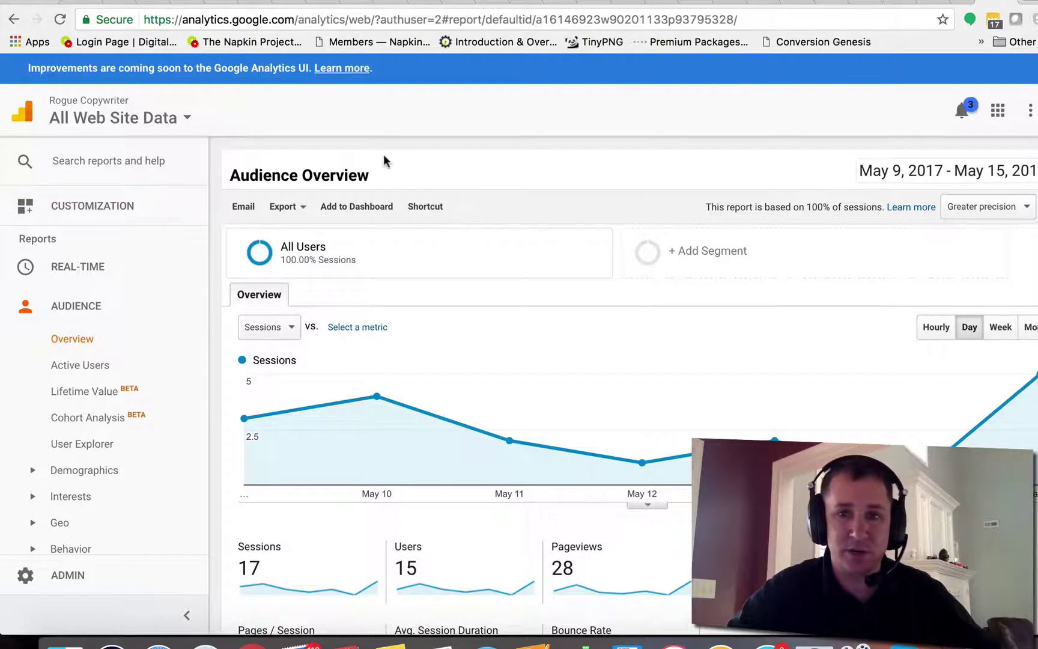
# Step: Select the Rogue Copywriter property's All Web Site Data view
pyautogui.click(184, 119)
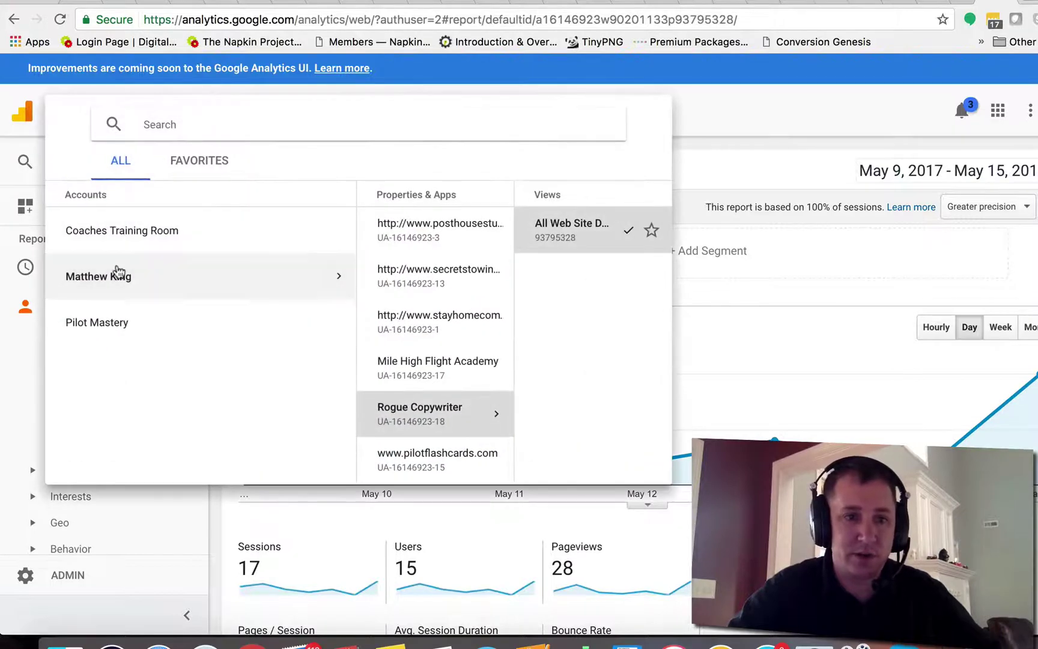
pyautogui.click(198, 277)
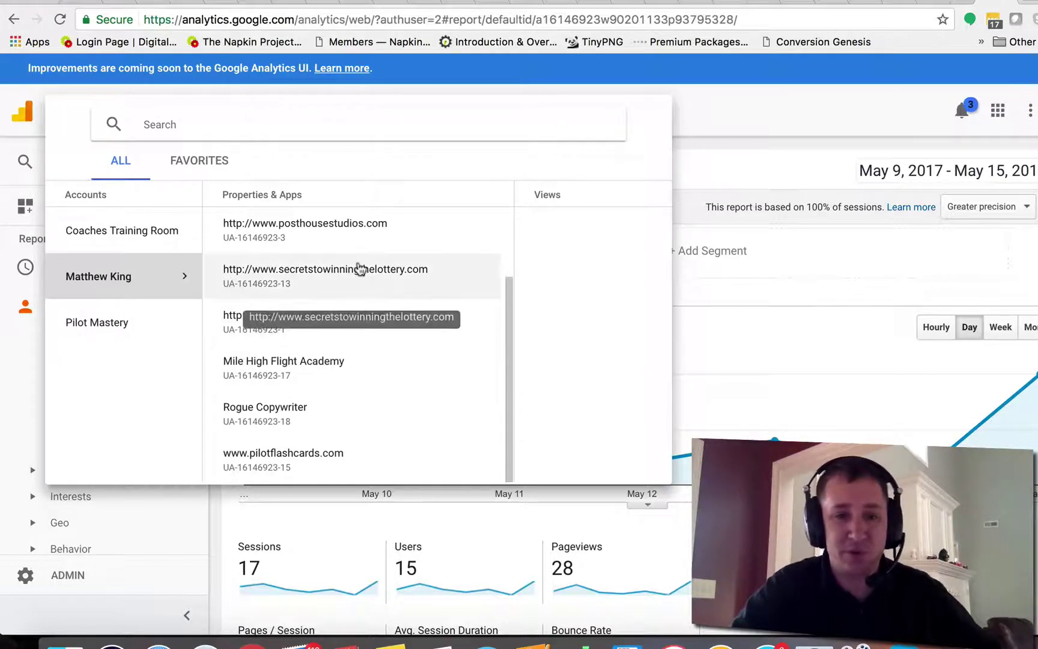
pyautogui.click(363, 414)
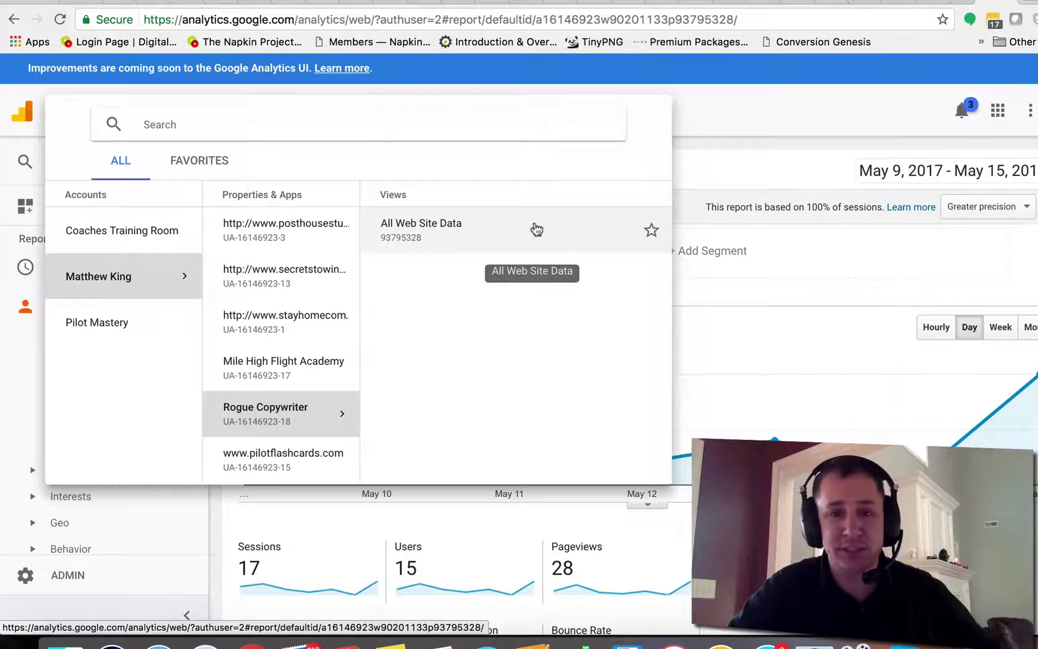
pyautogui.click(497, 236)
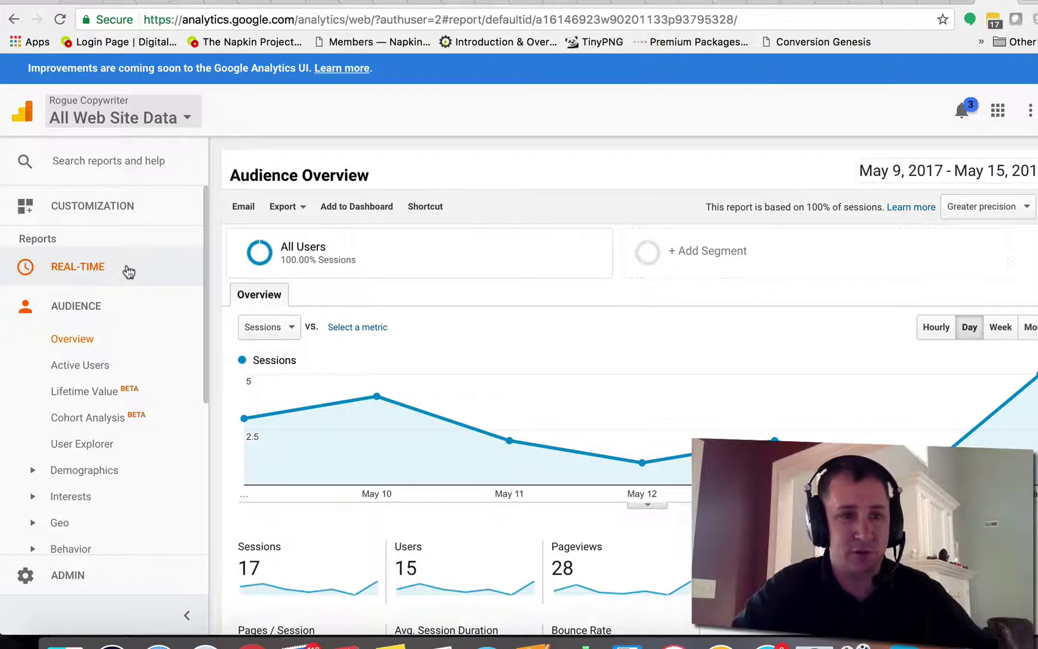
pyautogui.scroll(-5, 132, 275)
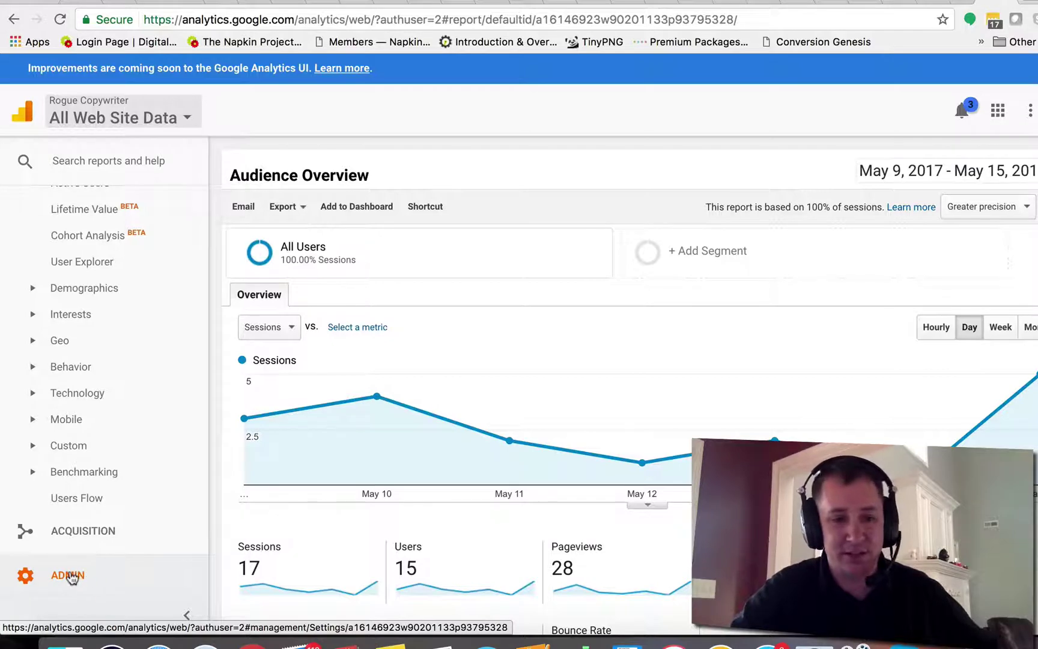
pyautogui.click(68, 576)
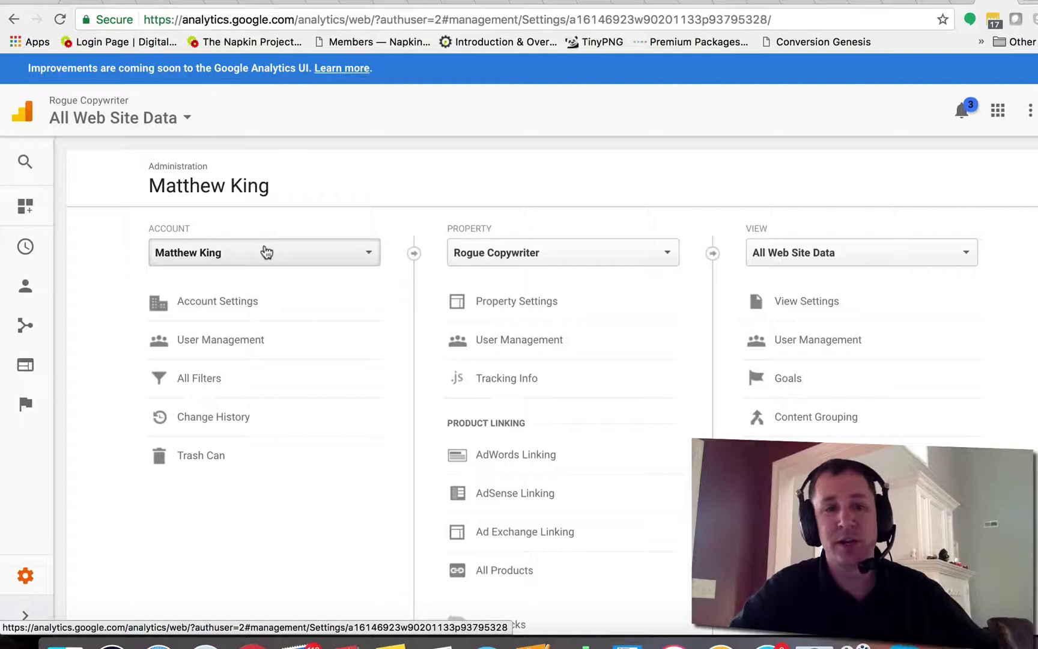
pyautogui.click(553, 256)
pyautogui.scroll(-2, 545, 345)
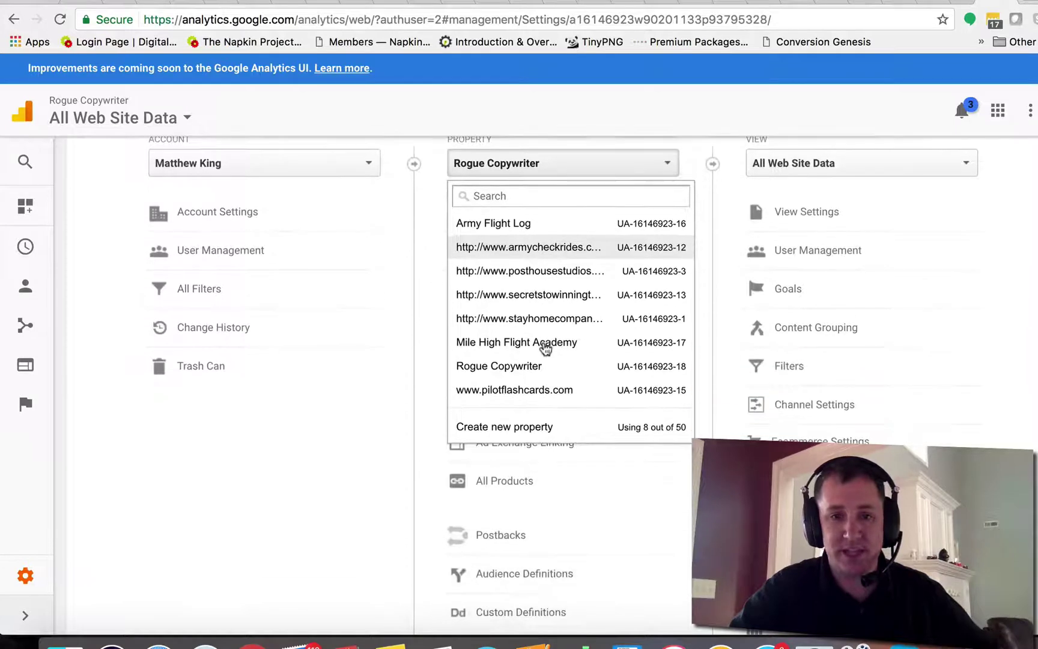
pyautogui.click(539, 397)
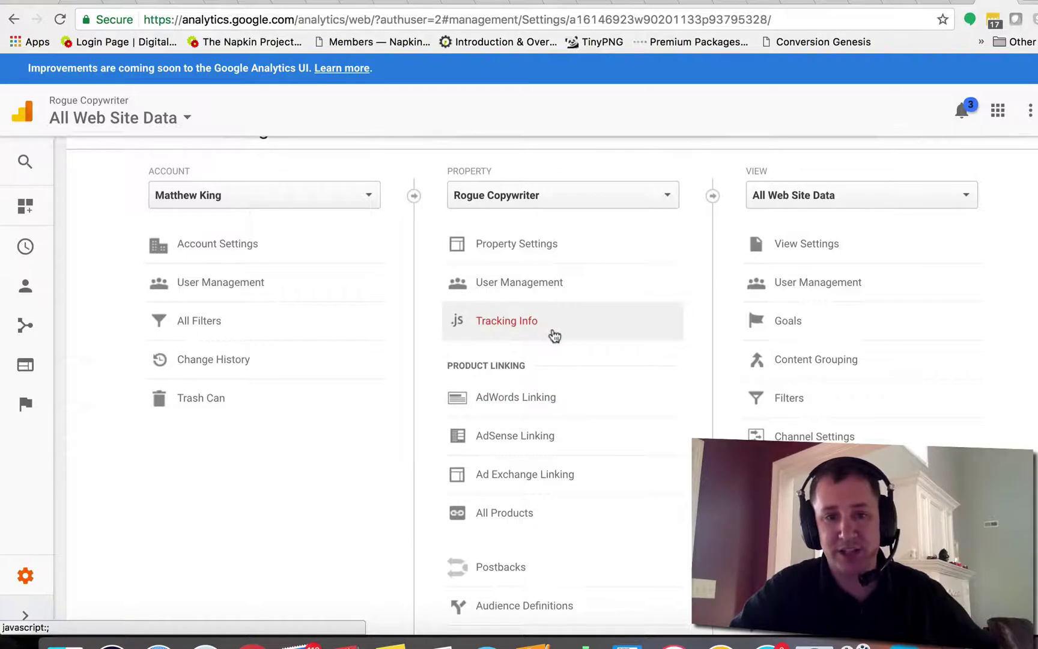
pyautogui.click(573, 329)
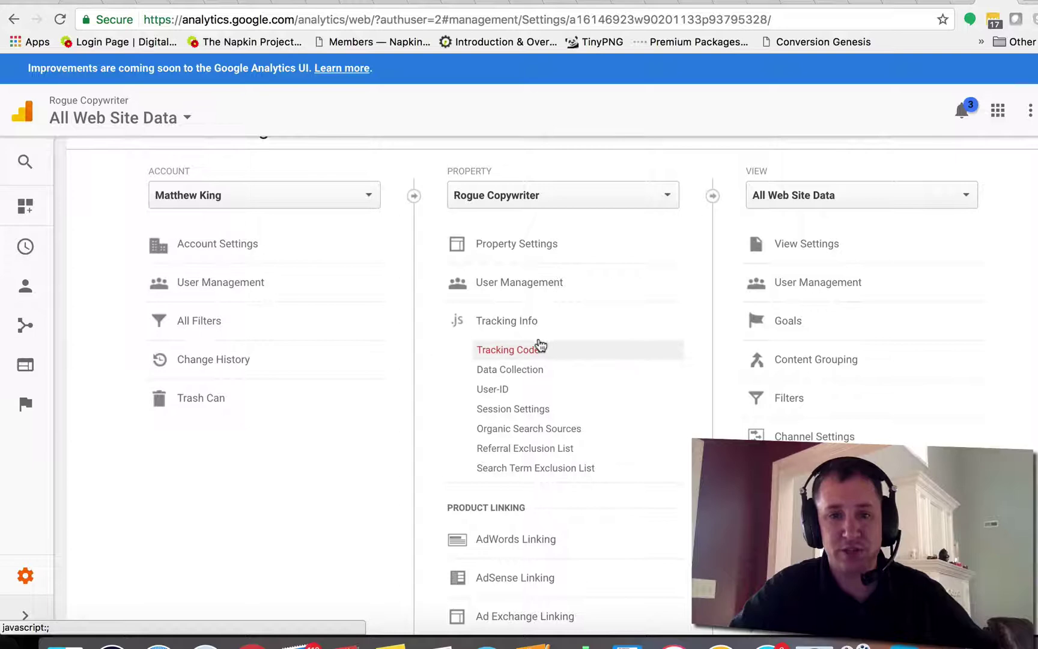
pyautogui.click(564, 350)
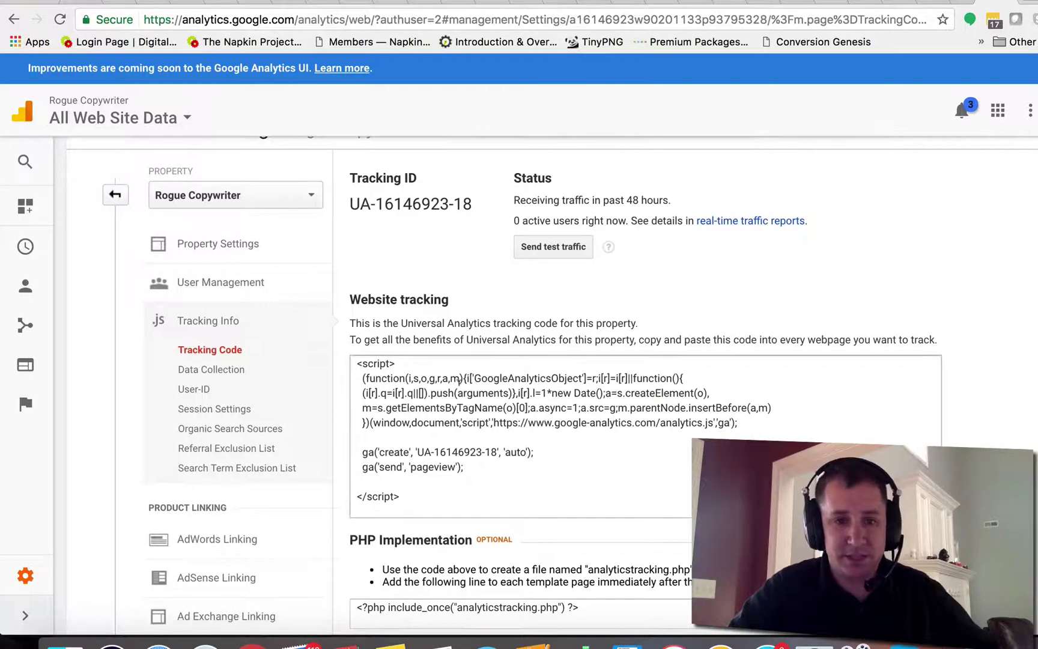
pyautogui.scroll(-3, 457, 388)
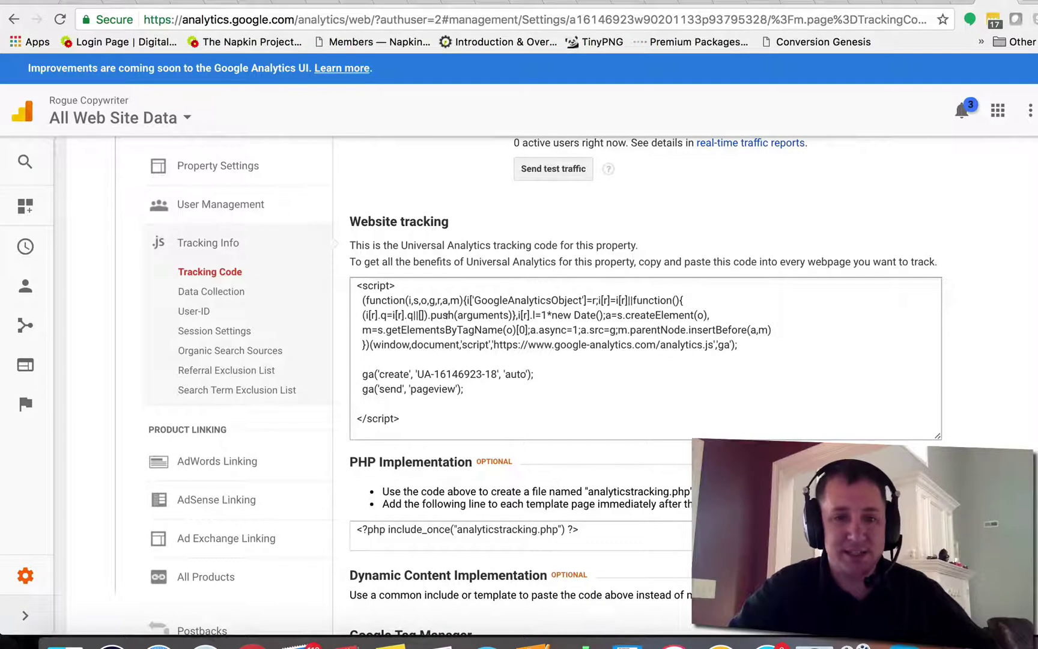
pyautogui.click(447, 315)
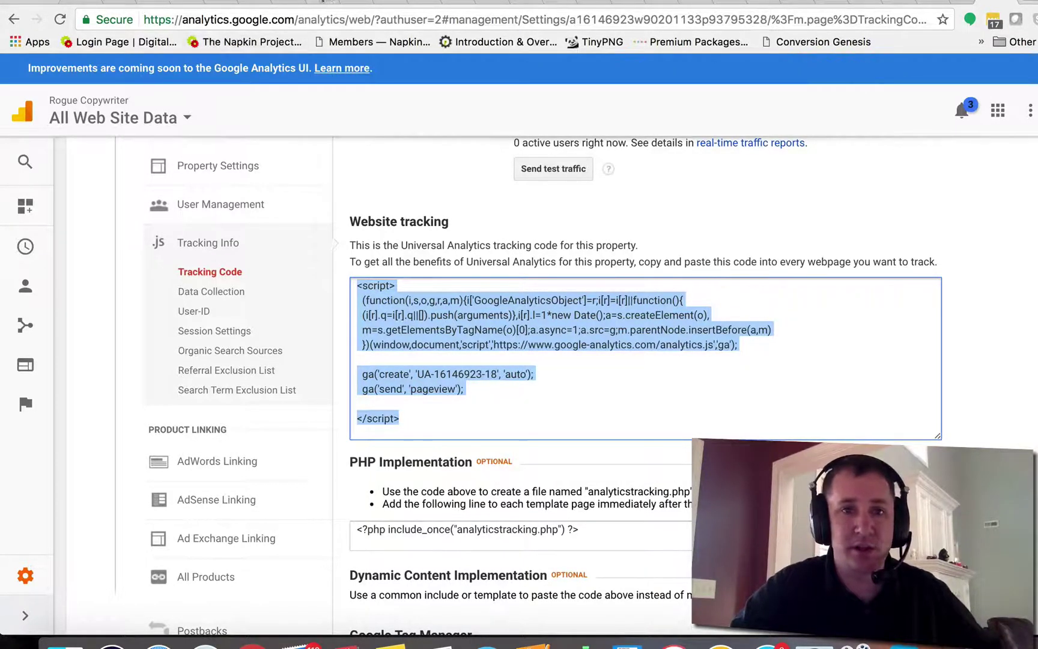
pyautogui.click(341, 1)
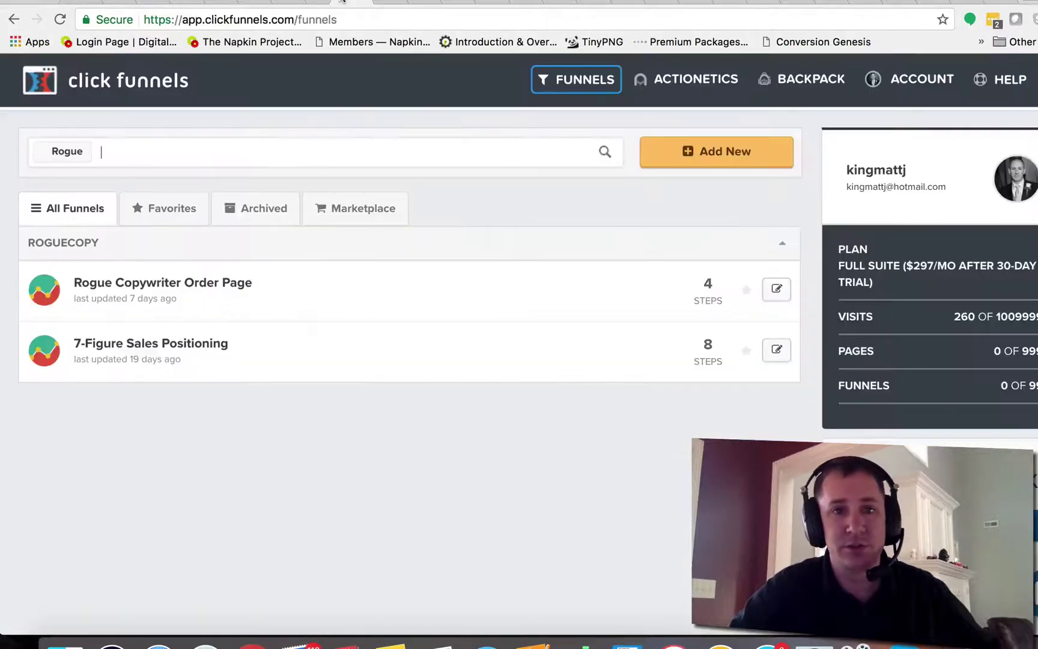
# Step: Paste the tracking script into 7-Figure Sales Positioning's Head Tracking Code and save the settings
pyautogui.click(190, 347)
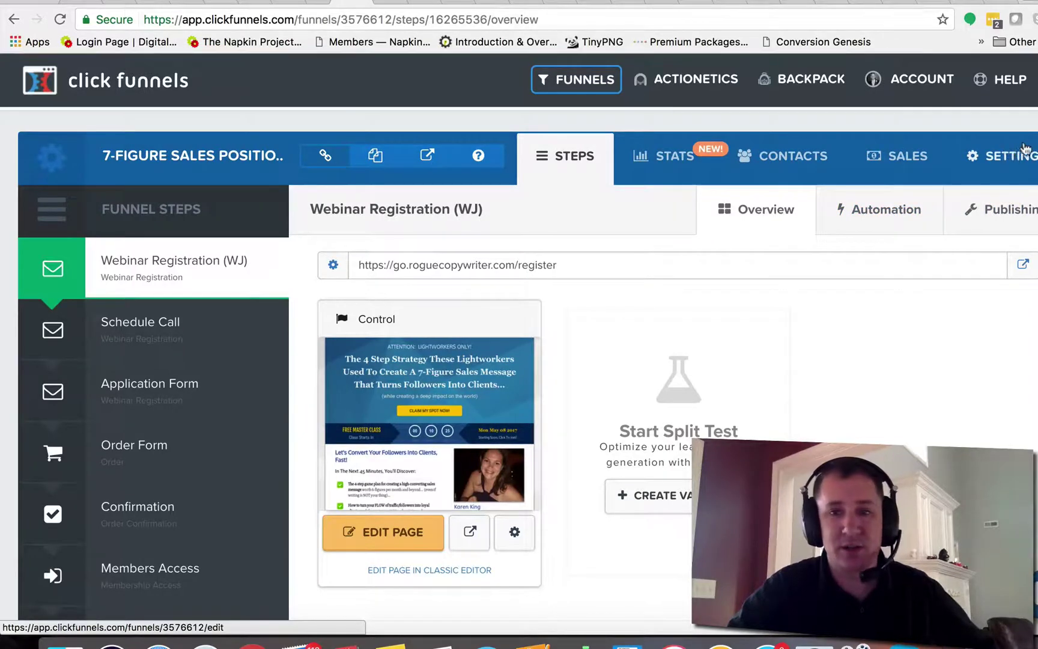
pyautogui.scroll(-5, 169, 340)
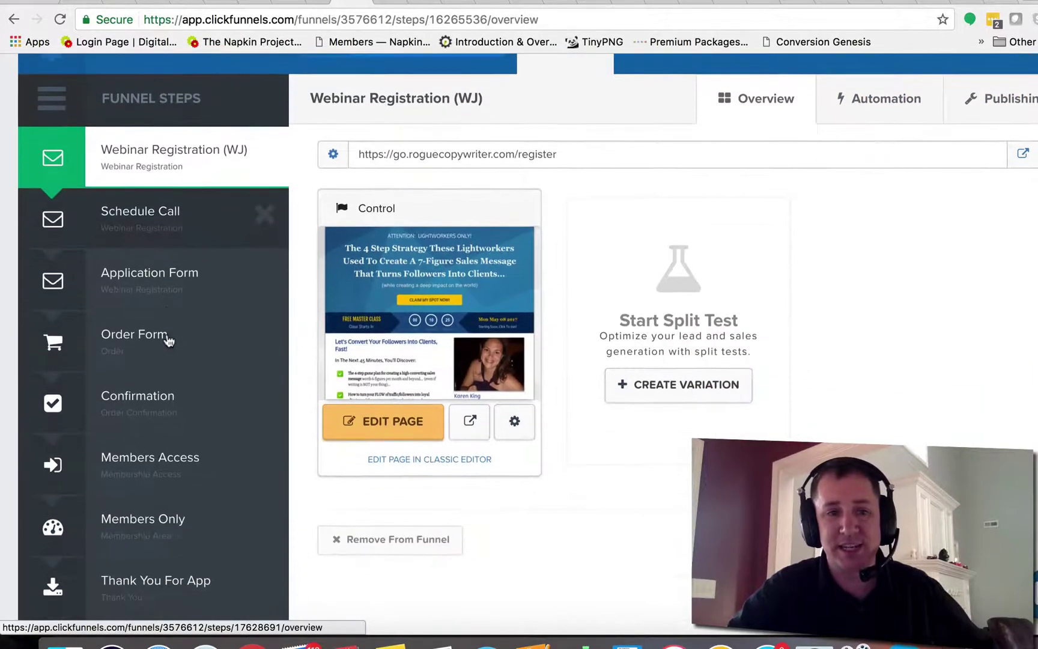
pyautogui.scroll(4, 169, 341)
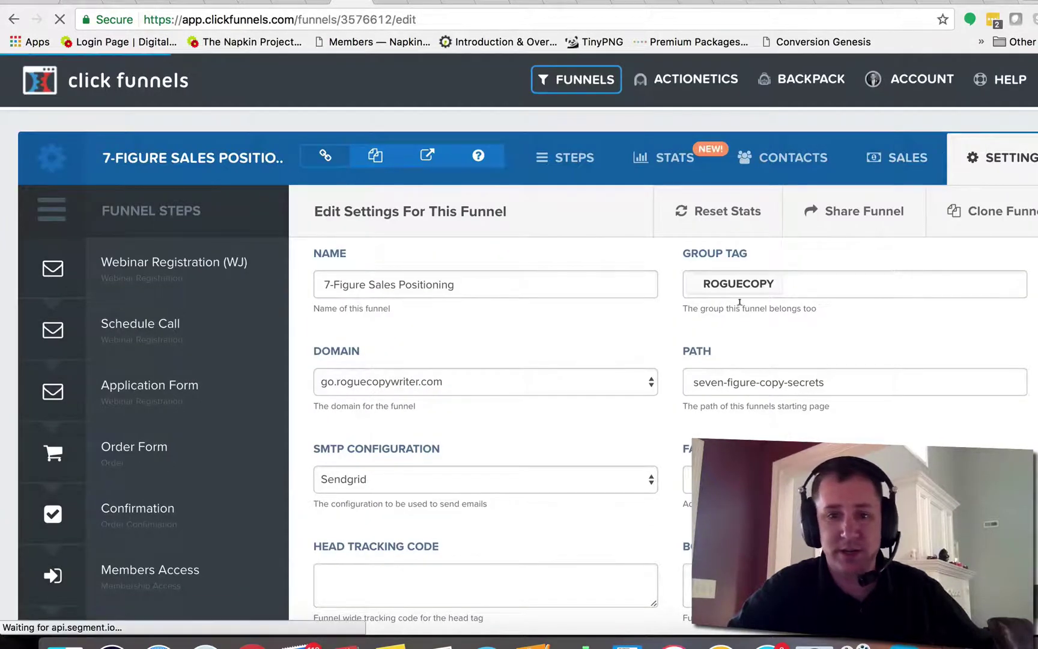
pyautogui.scroll(-3, 739, 302)
pyautogui.click(455, 462)
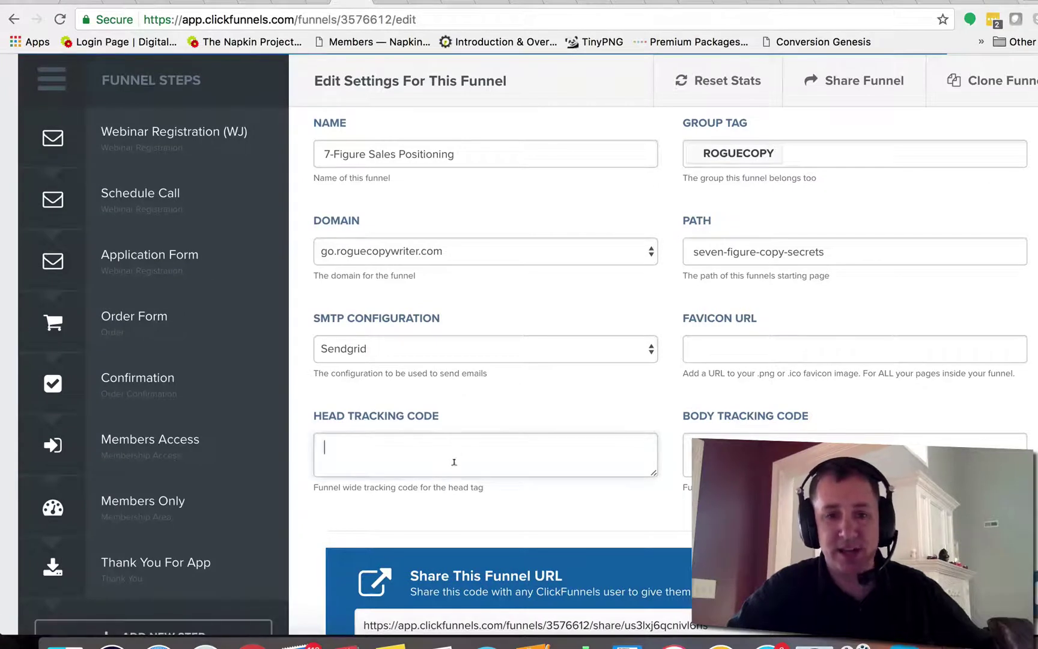
pyautogui.press('super+v')
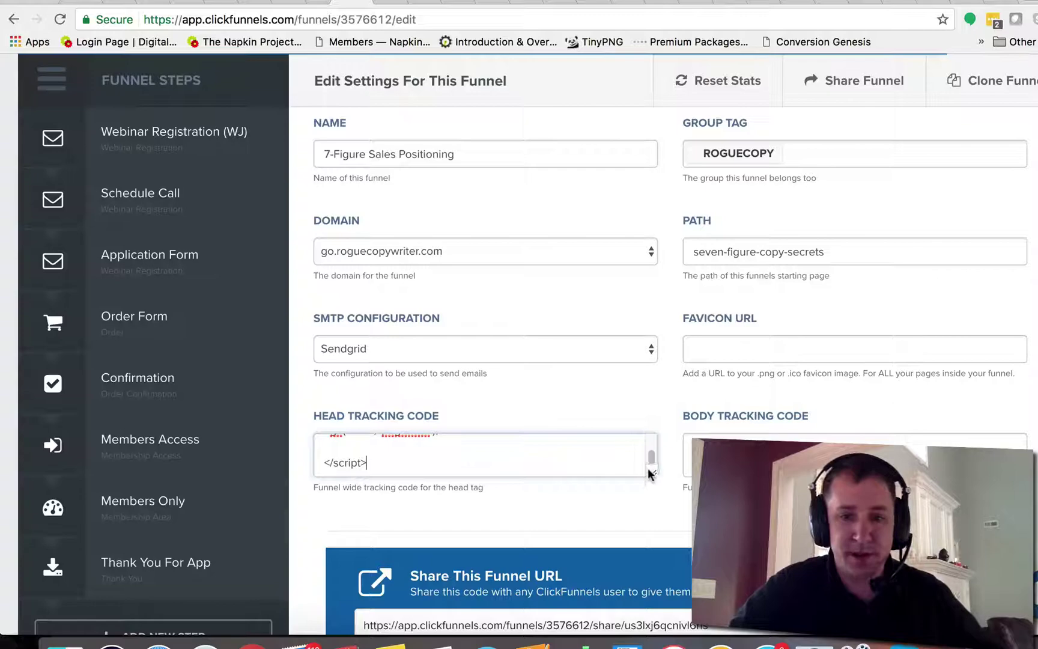
pyautogui.moveTo(651, 474); pyautogui.dragTo(646, 581)
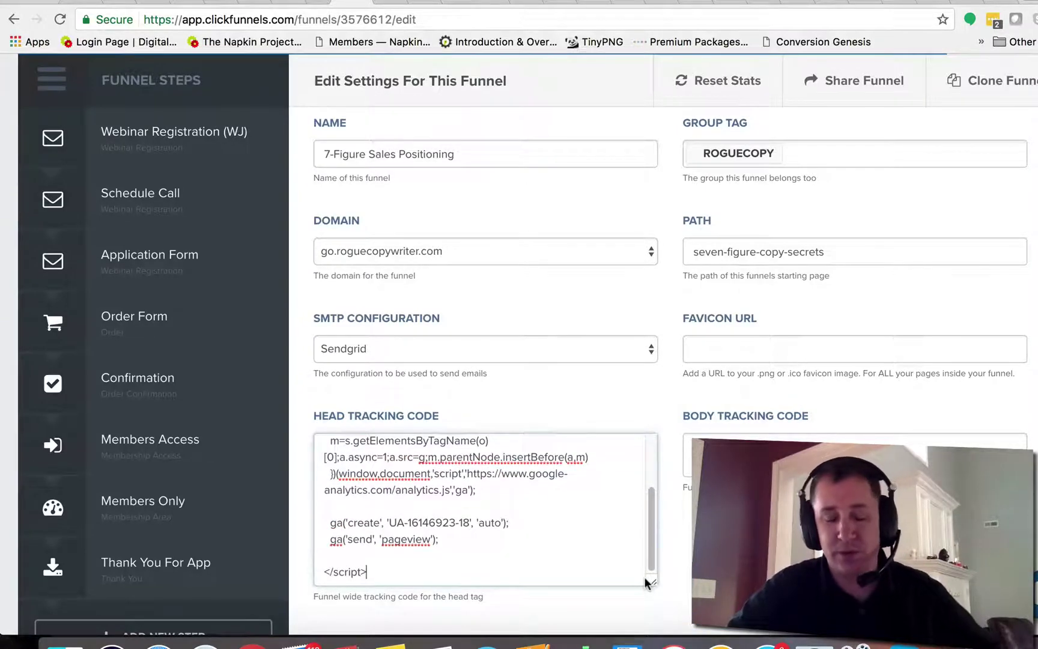
pyautogui.scroll(-10, 644, 577)
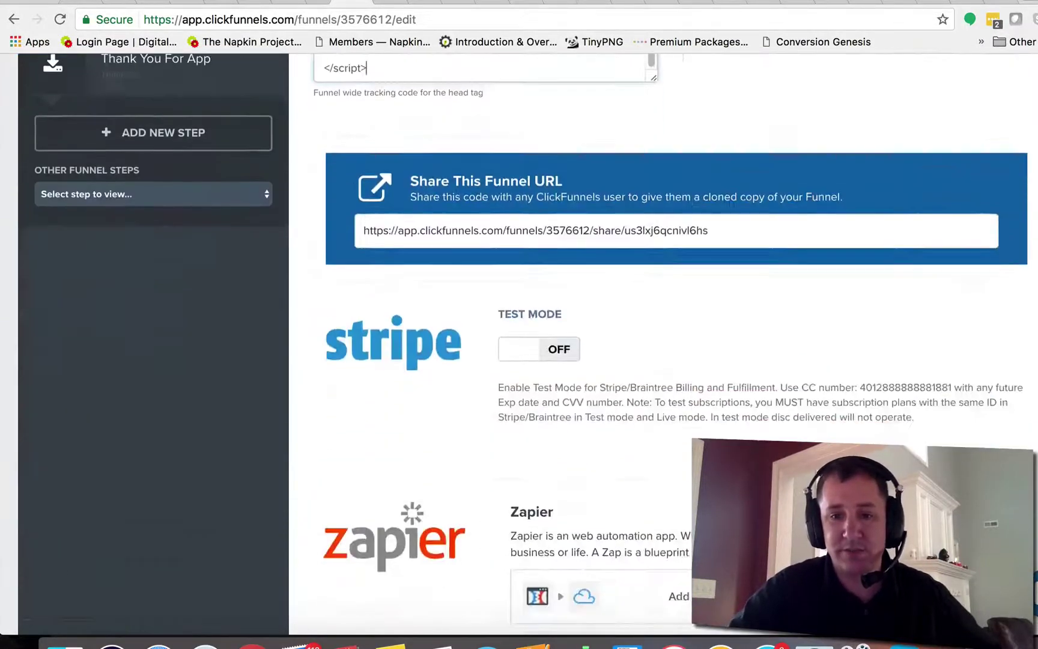
pyautogui.scroll(-15, 661, 331)
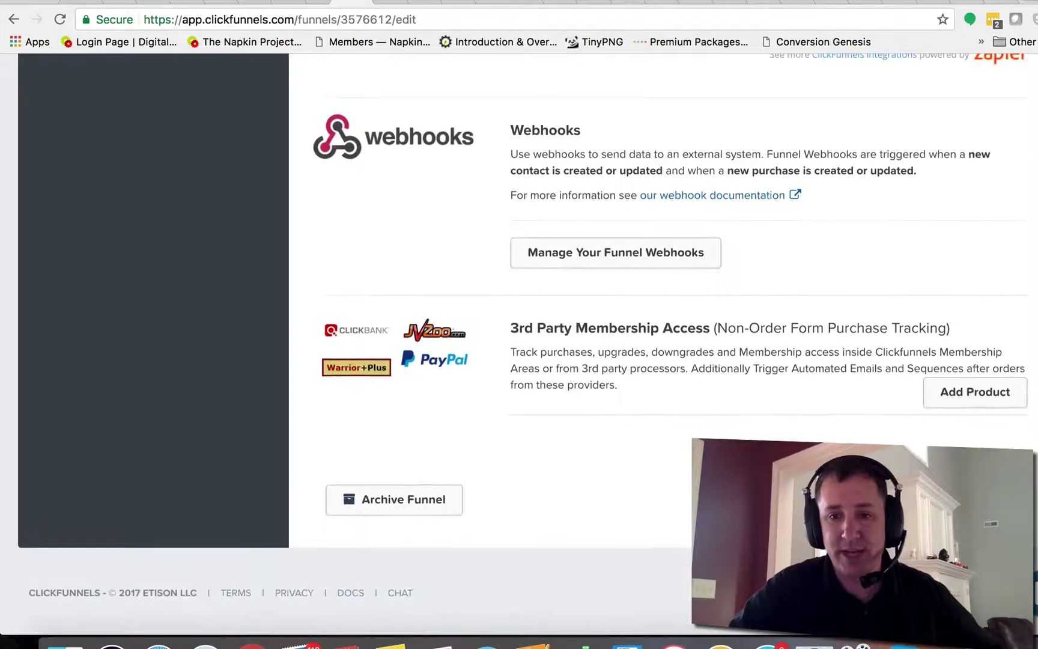
pyautogui.press('super+r')
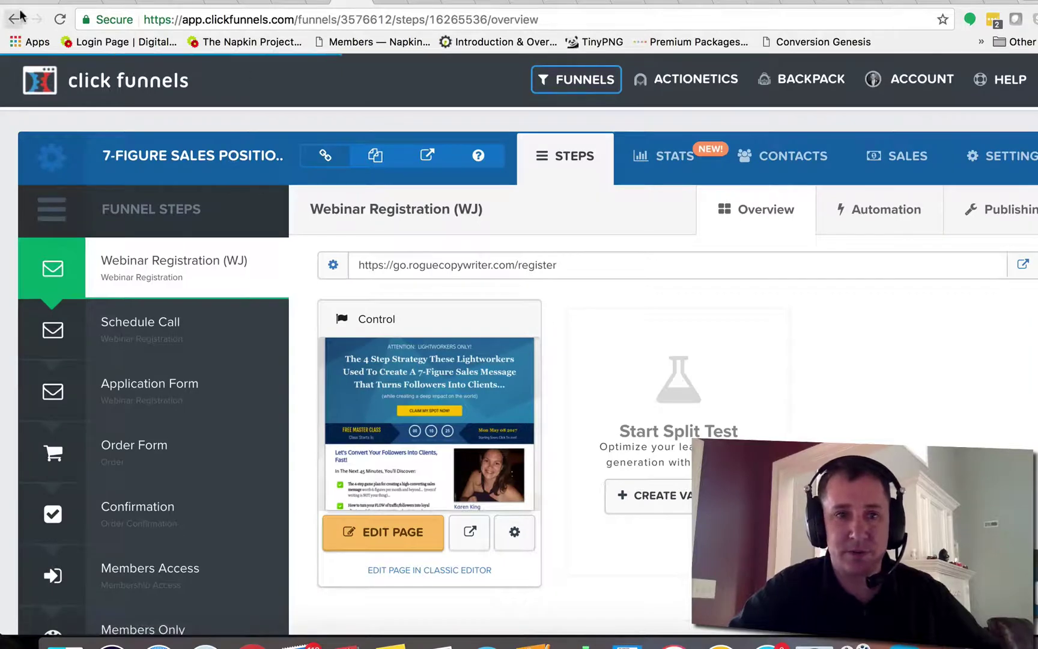
pyautogui.moveTo(576, 79)
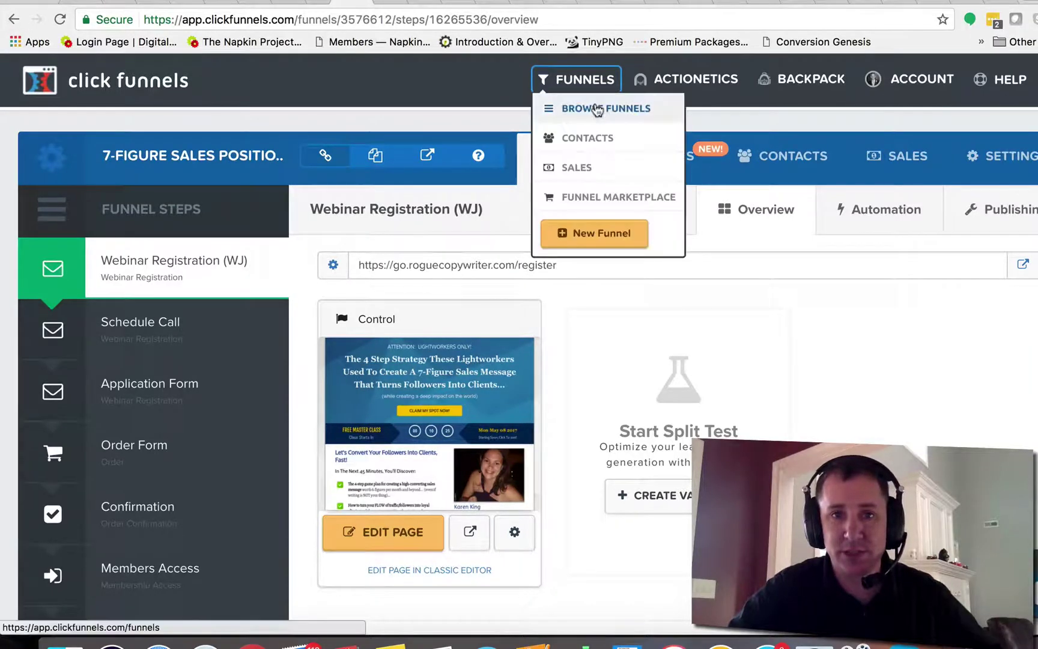
pyautogui.click(597, 109)
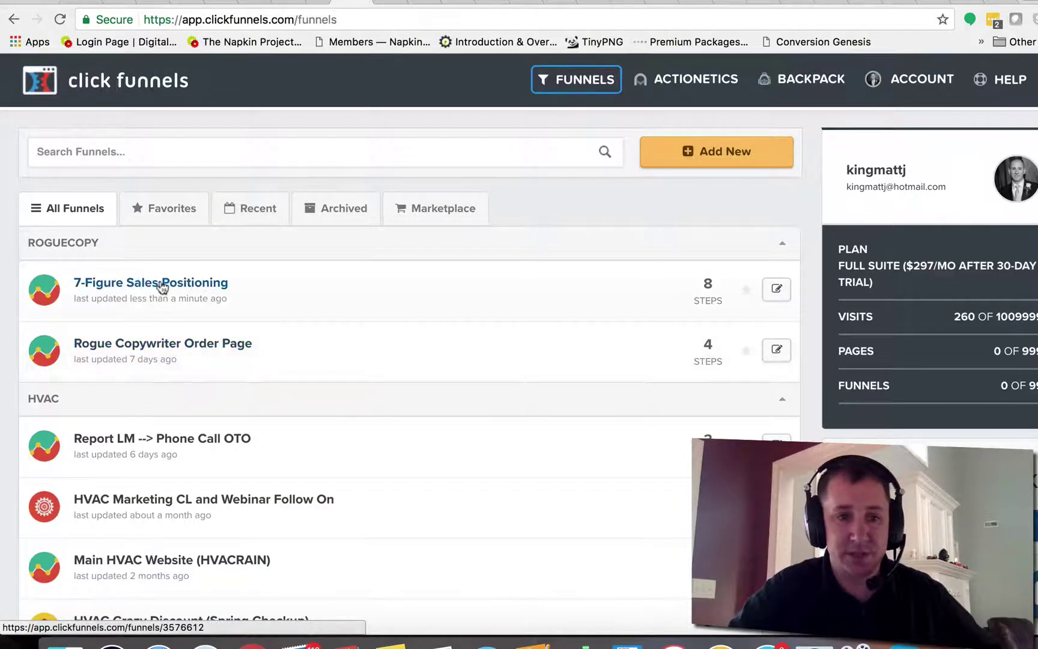
pyautogui.click(164, 345)
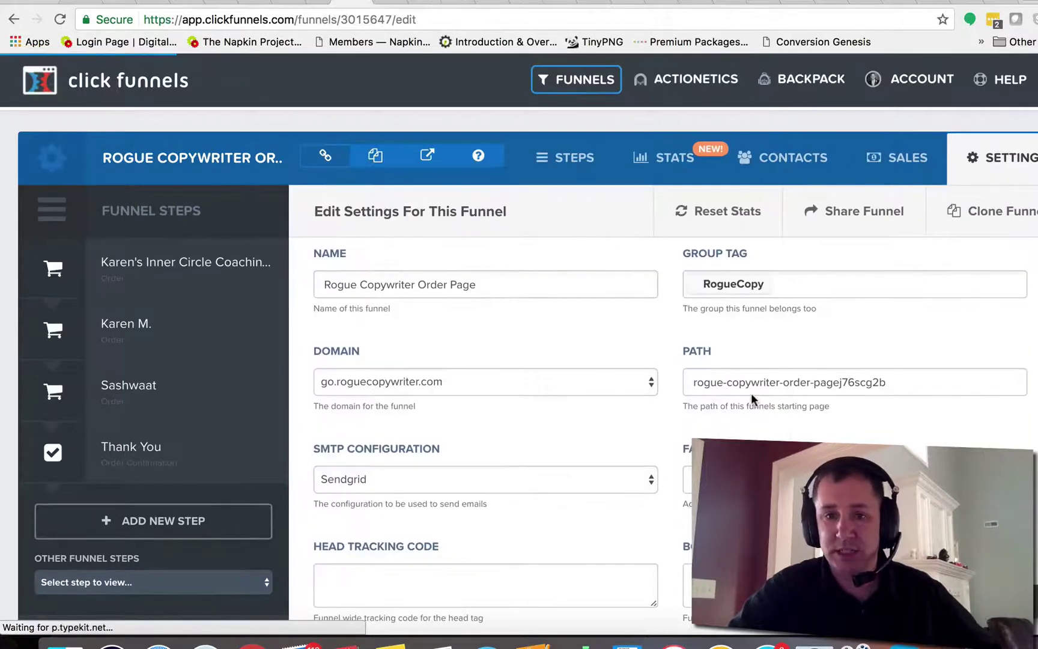
pyautogui.scroll(-3, 751, 392)
pyautogui.click(455, 470)
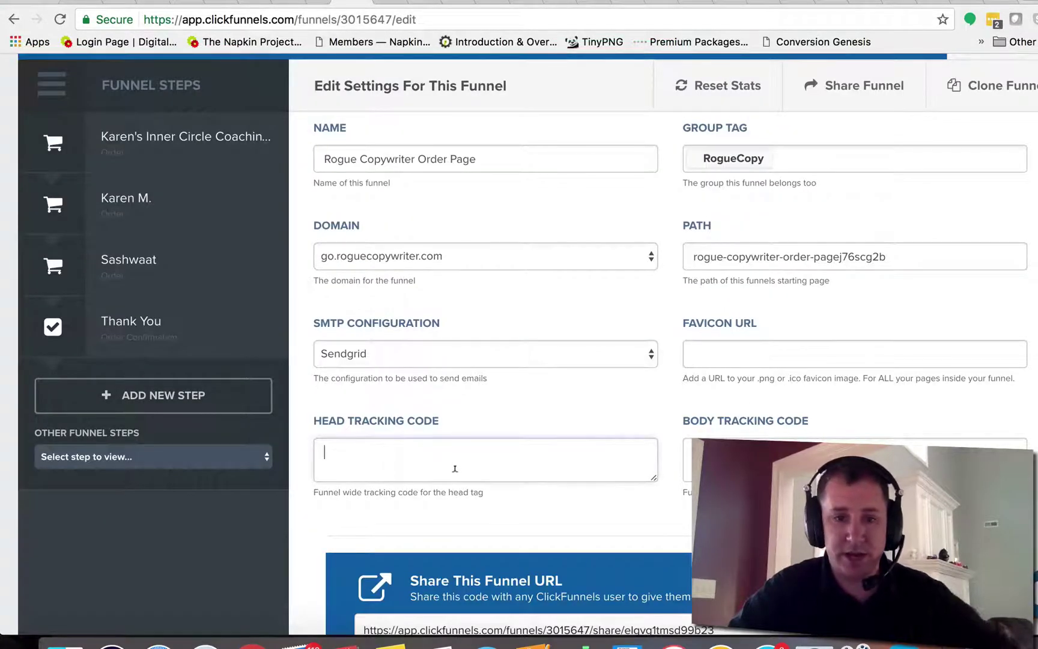
pyautogui.press('super+v')
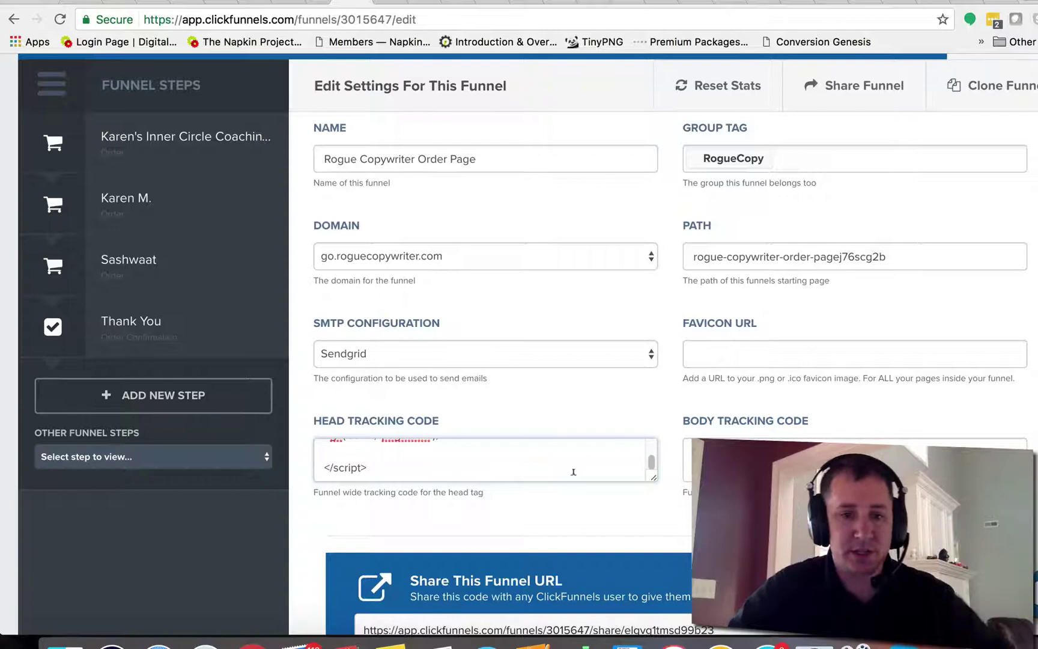
pyautogui.moveTo(646, 472); pyautogui.dragTo(652, 579)
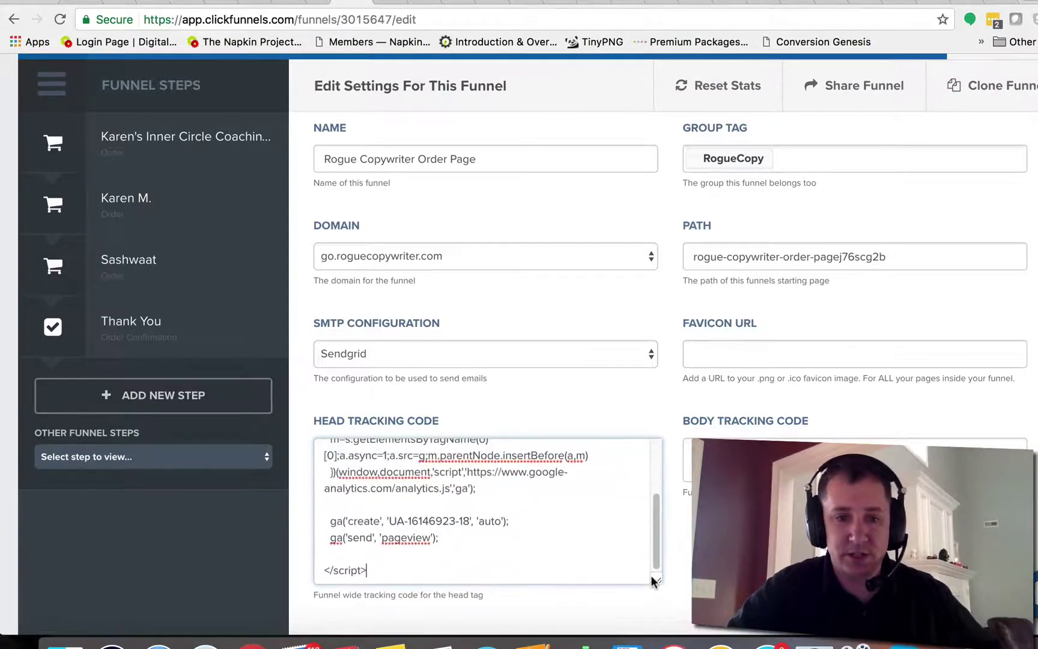
pyautogui.scroll(-10, 651, 580)
pyautogui.scroll(-15, 529, 337)
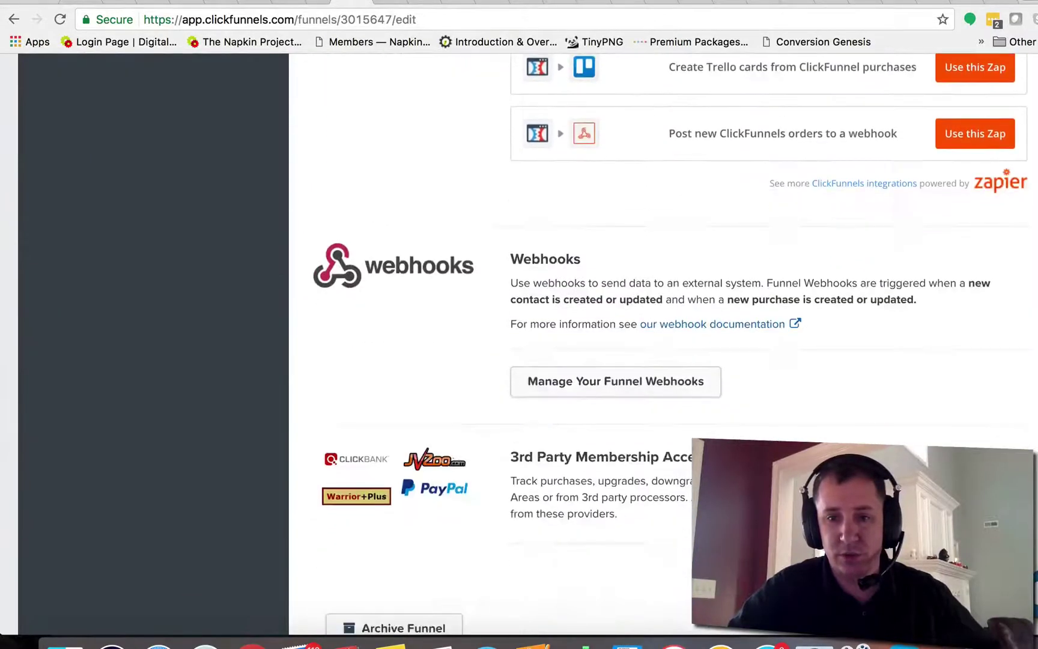